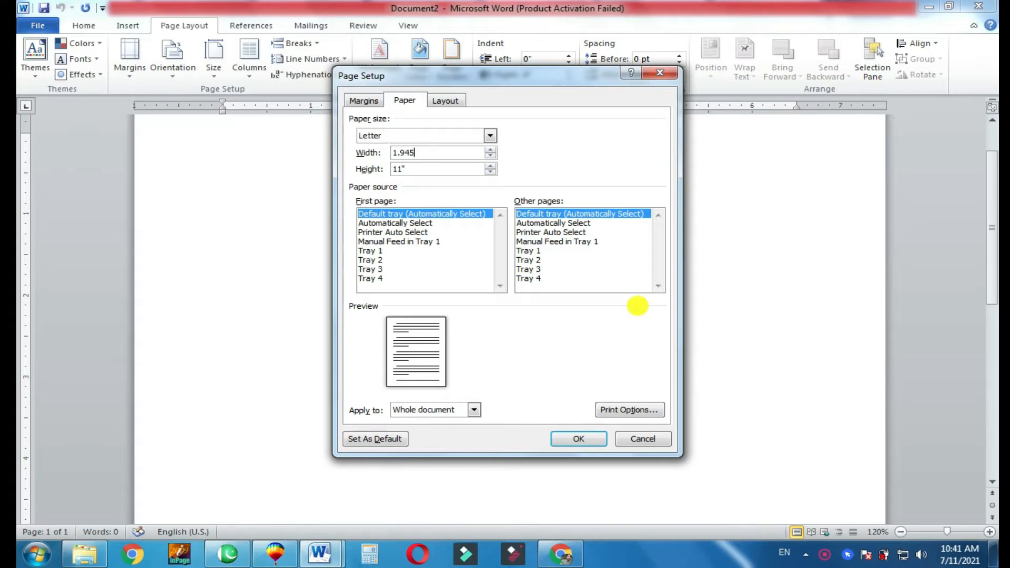
# - Define a custom paper size 1.945" wide and 3.311" high and acknowledge the margin warning
pyautogui.press('Tab')
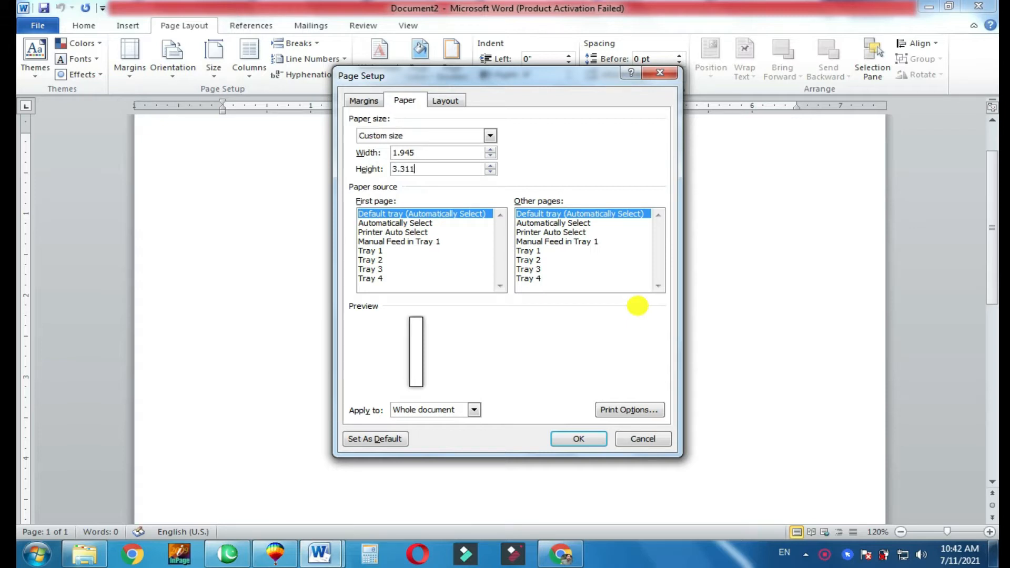
pyautogui.press('Return')
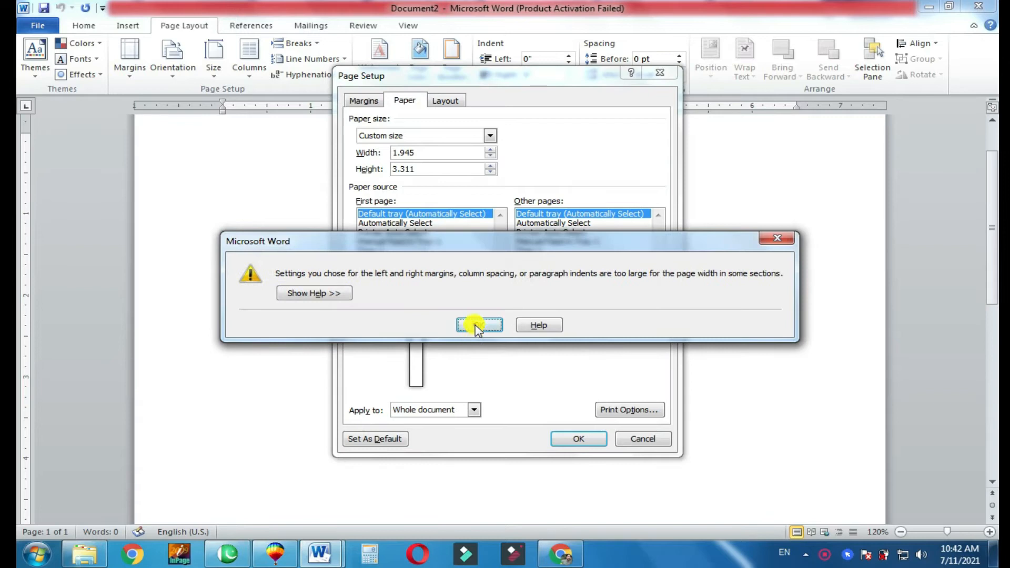
pyautogui.click(476, 325)
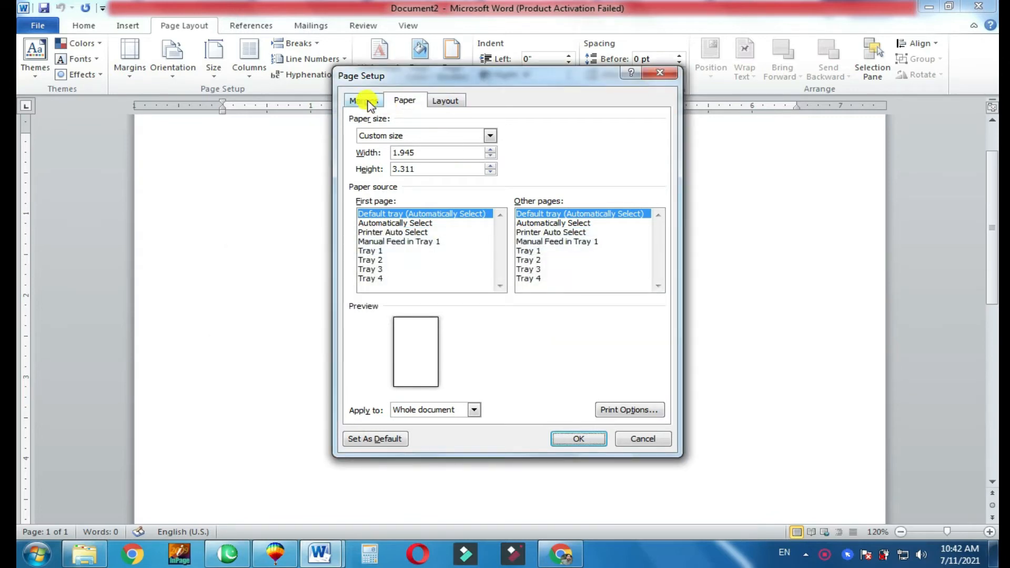
# - Set all four page margins to 0, accept the printable-area fix, and switch the page to landscape orientation
pyautogui.click(368, 102)
pyautogui.click(431, 134)
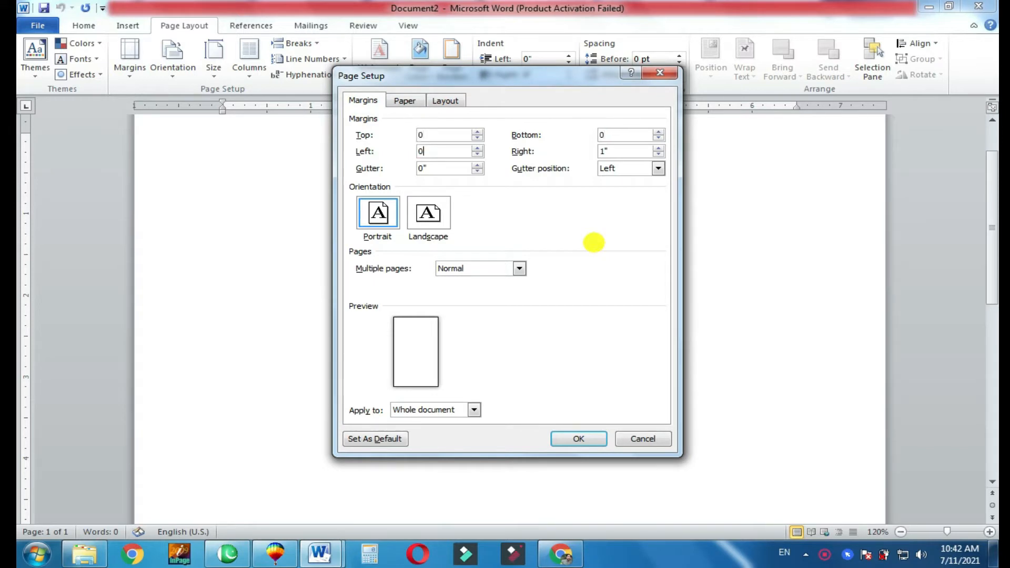
pyautogui.press('Tab')
pyautogui.write('0')
pyautogui.press('Tab')
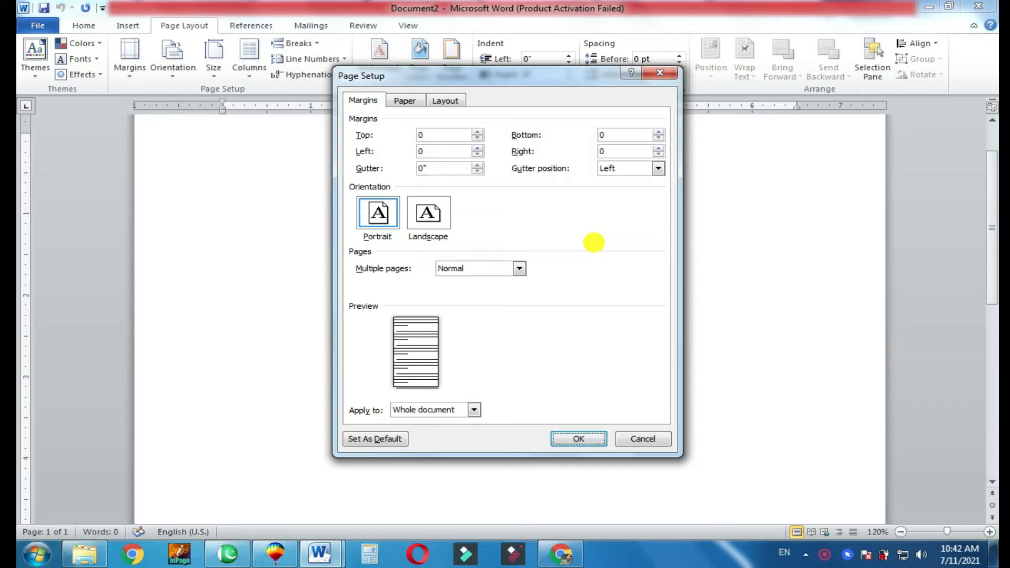
pyautogui.press('Return')
pyautogui.click(474, 321)
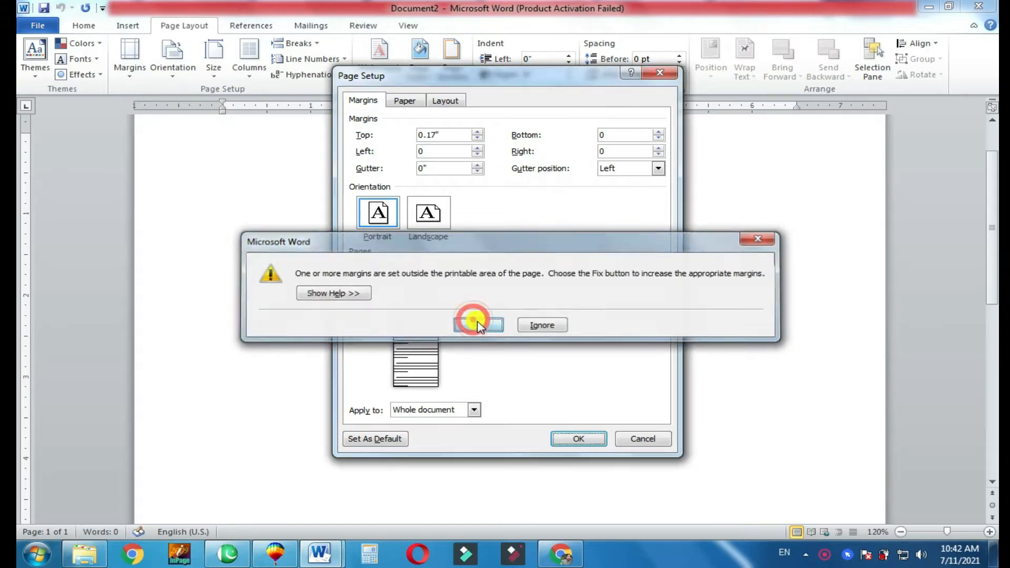
pyautogui.click(576, 437)
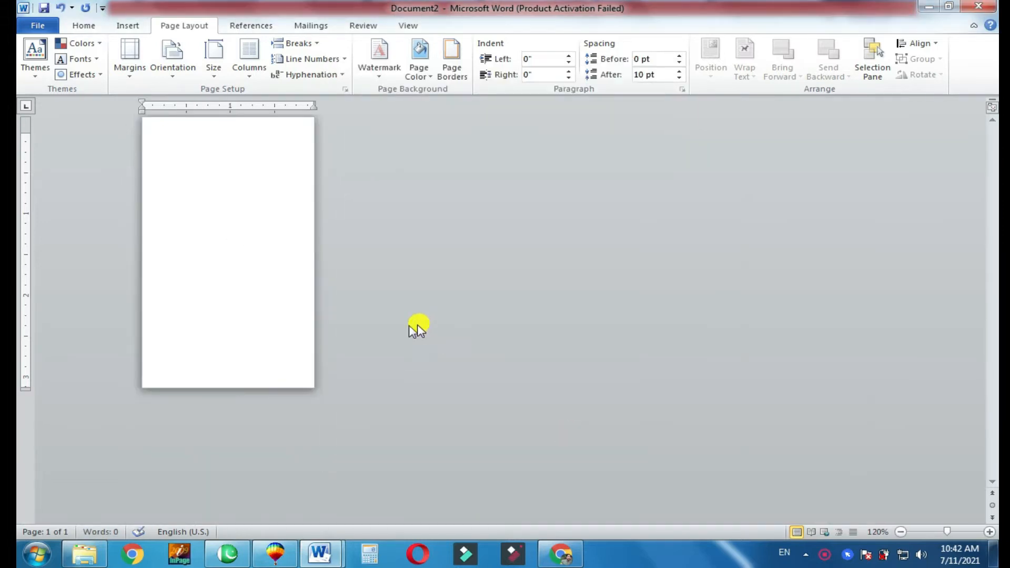
pyautogui.click(176, 72)
pyautogui.click(194, 135)
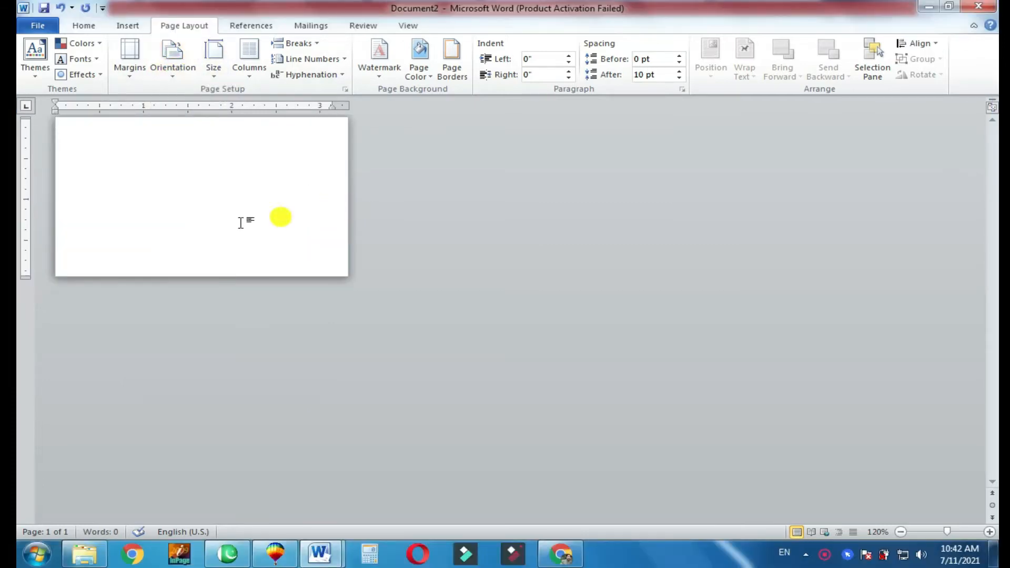
# - Draw a full-height rectangle about 1.94" high and 1.33" wide along the page's right edge
pyautogui.click(990, 534)
pyautogui.click(991, 534)
pyautogui.click(990, 534)
pyautogui.click(990, 535)
pyautogui.click(991, 534)
pyautogui.click(989, 535)
pyautogui.click(990, 534)
pyautogui.click(990, 535)
pyautogui.click(990, 534)
pyautogui.click(989, 534)
pyautogui.click(990, 534)
pyautogui.click(989, 534)
pyautogui.click(990, 534)
pyautogui.click(990, 534)
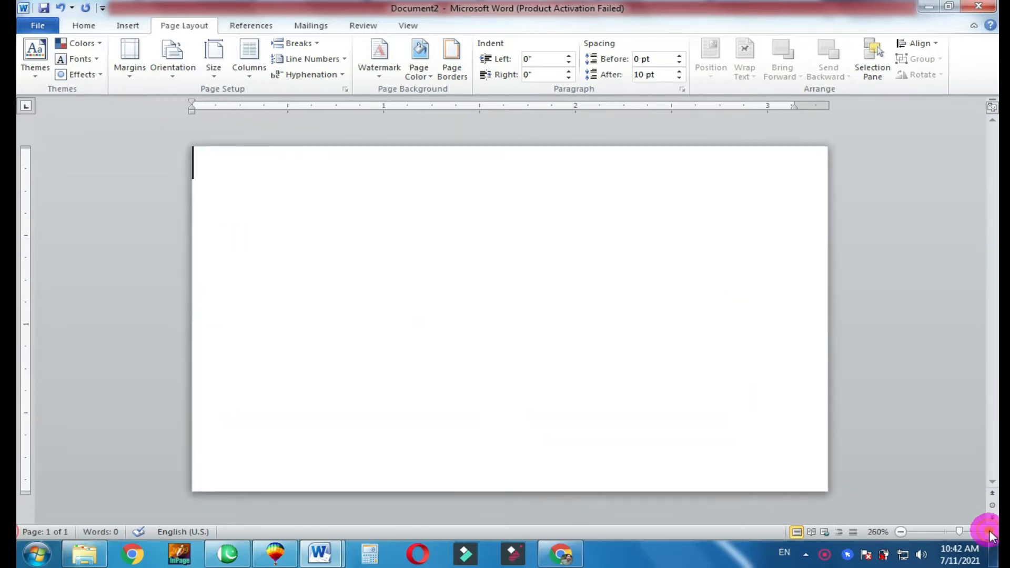
pyautogui.click(902, 532)
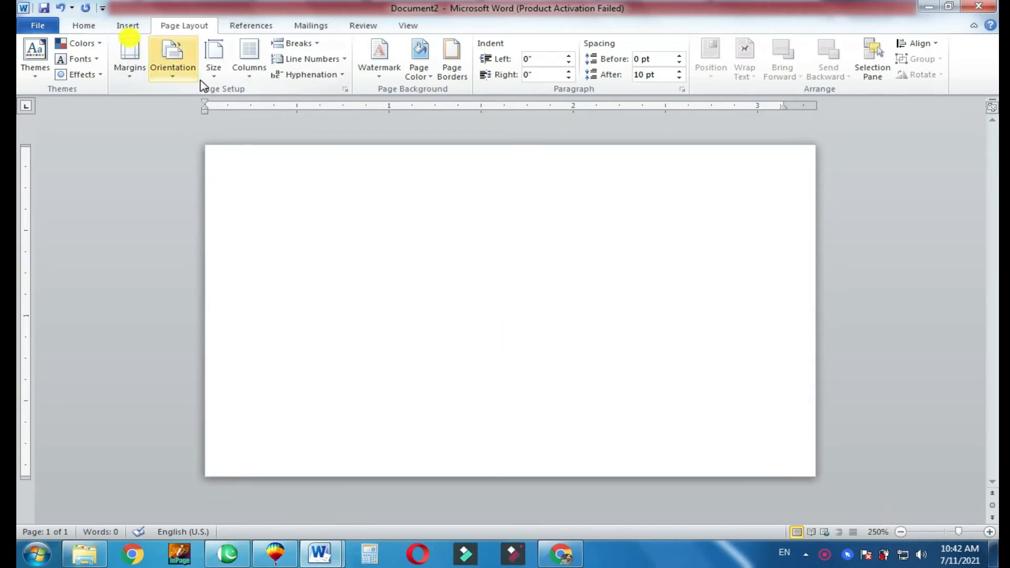
pyautogui.click(120, 26)
pyautogui.click(239, 78)
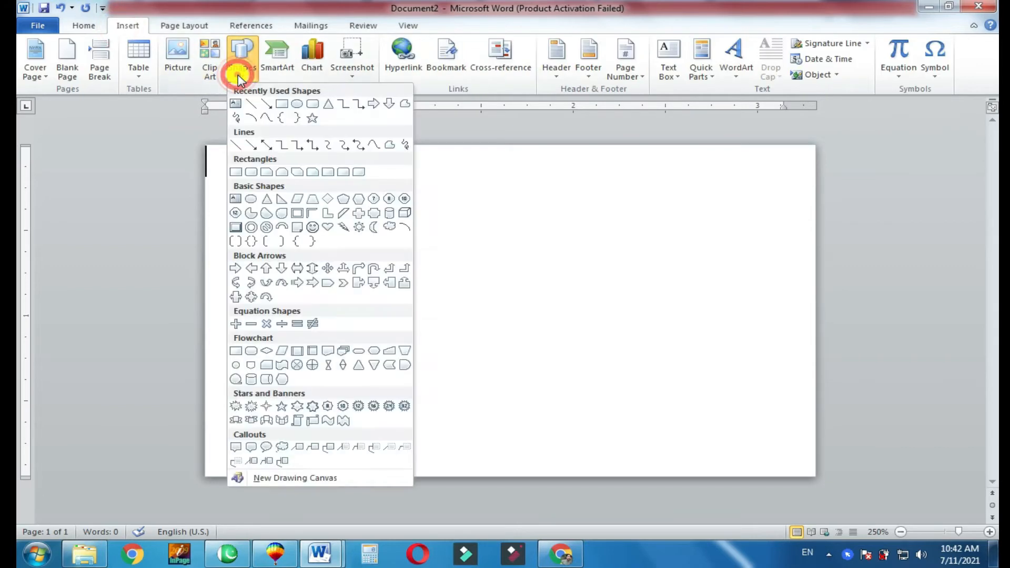
pyautogui.click(282, 104)
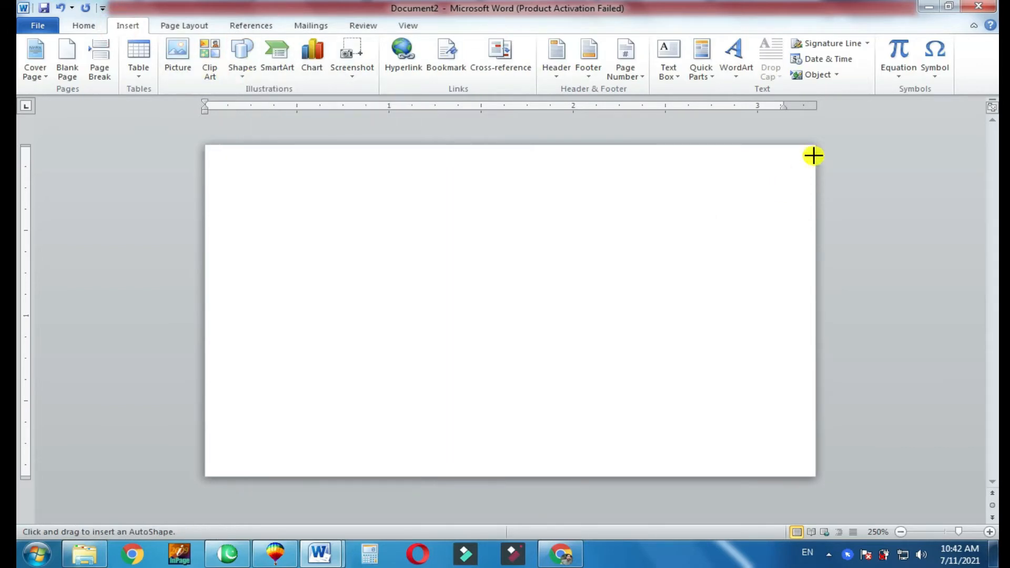
pyautogui.moveTo(813, 149)
pyautogui.mouseDown()
pyautogui.moveTo(767, 305)
pyautogui.moveTo(702, 436)
pyautogui.moveTo(662, 471)
pyautogui.moveTo(567, 474)
pyautogui.mouseUp()
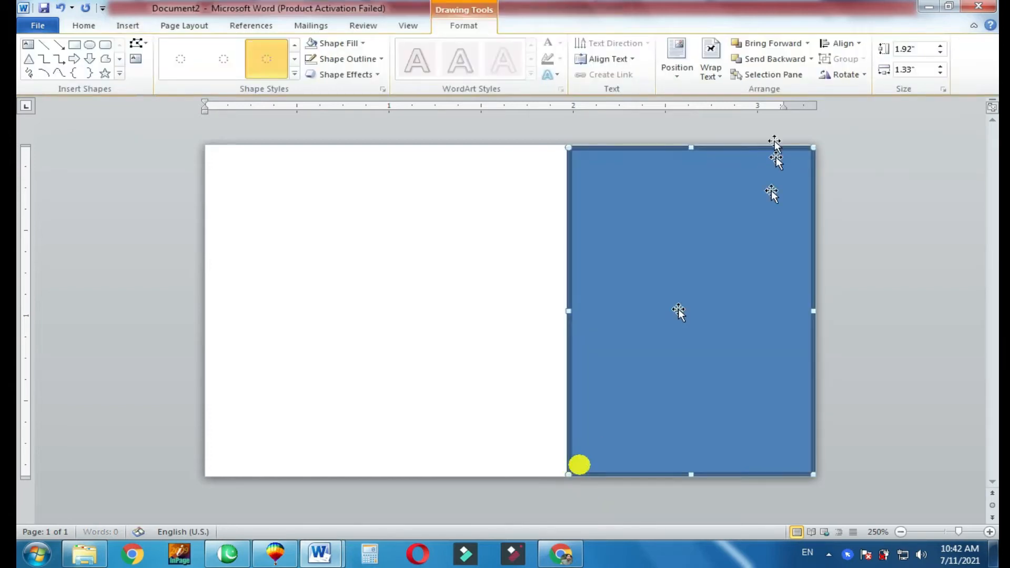
pyautogui.moveTo(690, 148); pyautogui.dragTo(691, 143)
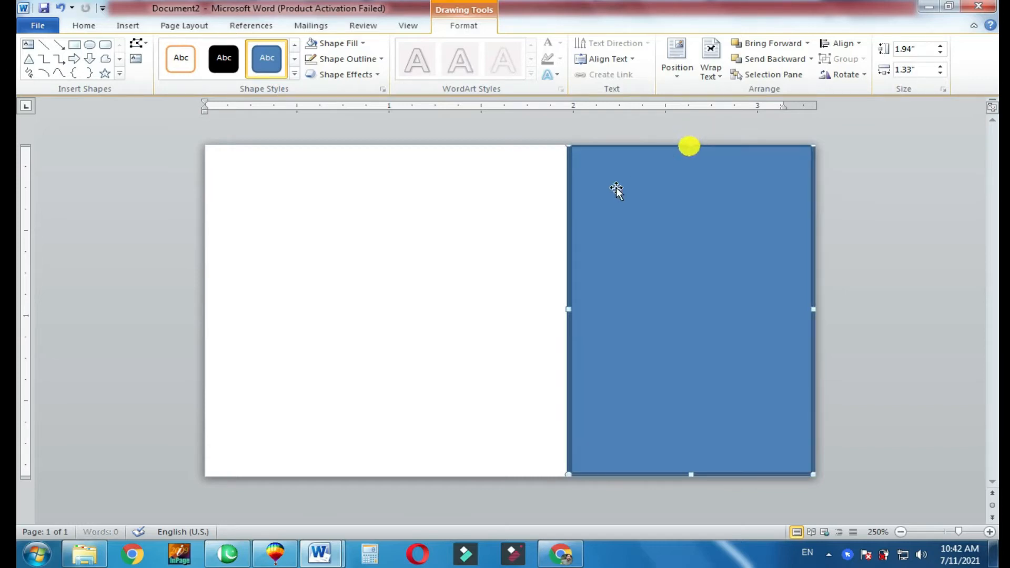
# - Apply the solid black shape style to the rectangle and remove its outline
pyautogui.click(223, 58)
pyautogui.click(382, 57)
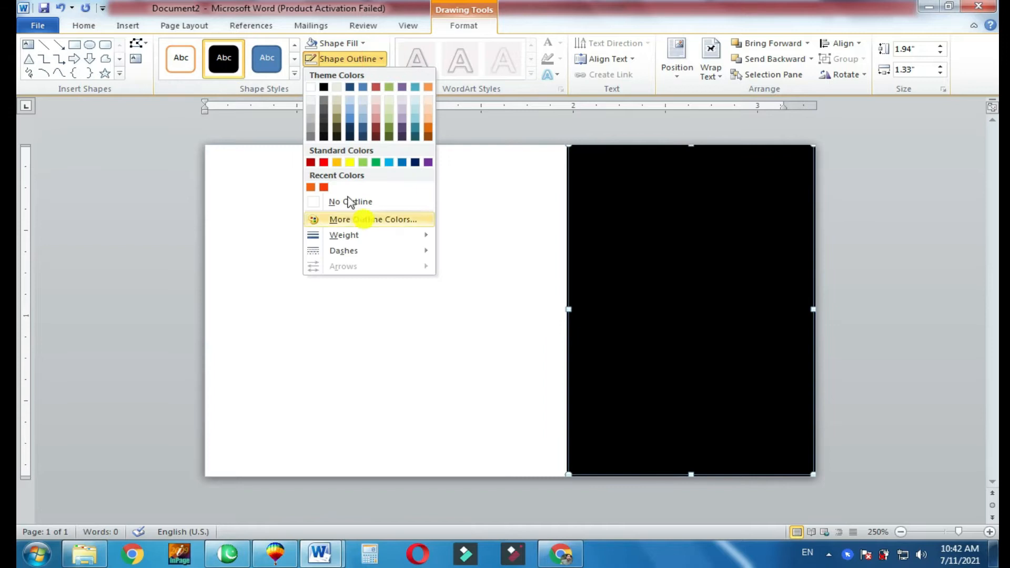
pyautogui.click(334, 199)
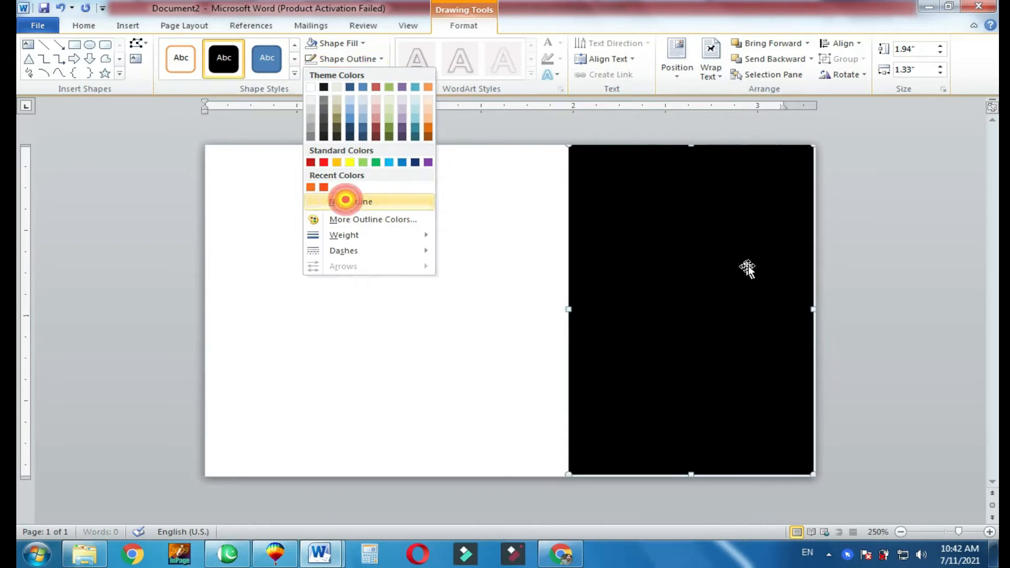
# - Edit the black rectangle's points to slant its left edge, moving the lower-left corner outward and the upper-left corner inward
pyautogui.rightClick(582, 474)
pyautogui.click(608, 316)
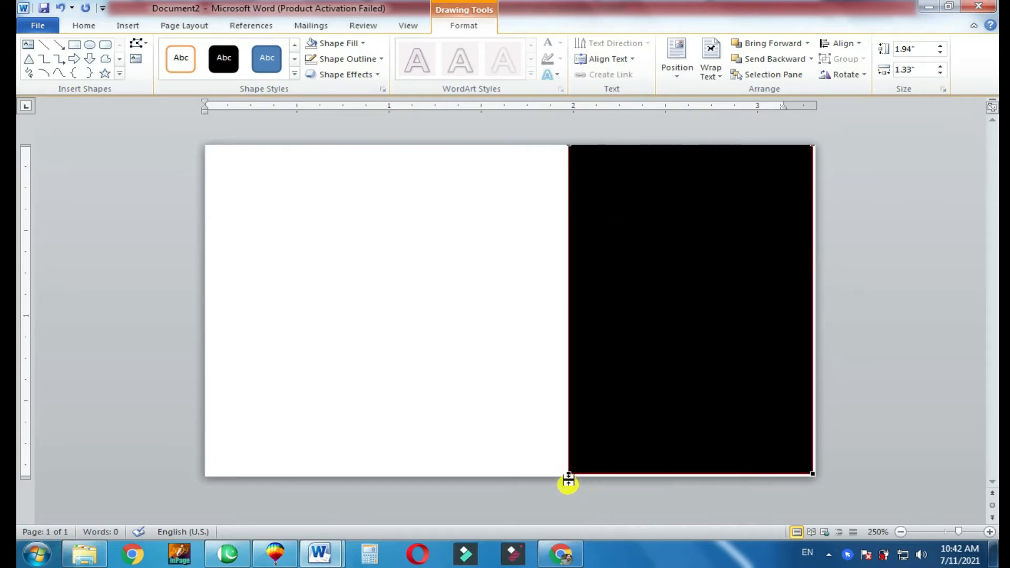
pyautogui.moveTo(569, 474); pyautogui.dragTo(492, 476)
pyautogui.moveTo(569, 145); pyautogui.dragTo(595, 145)
pyautogui.hotkey('ctrl', 'z')
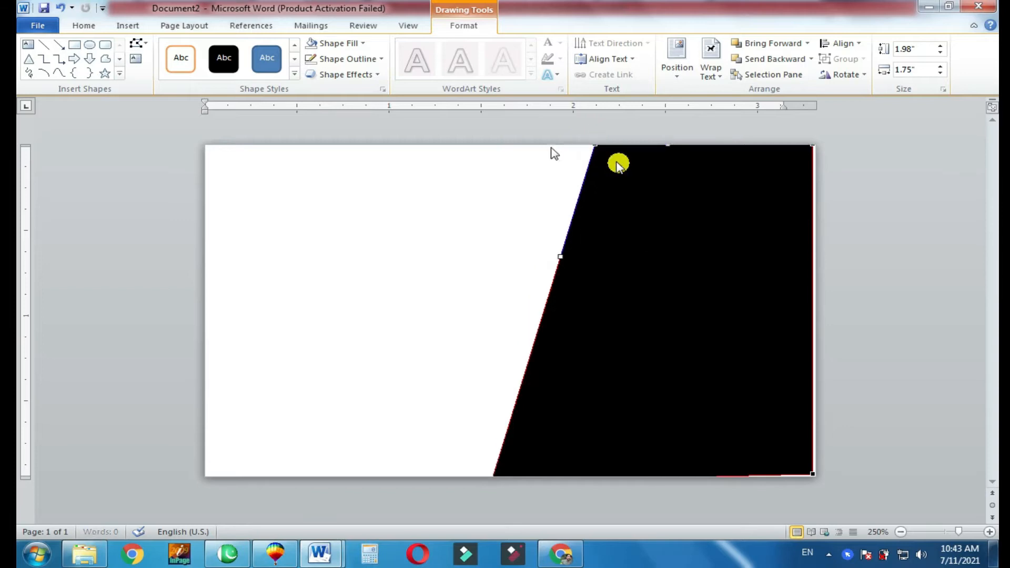
# - Draw a horizontal rectangle about 0.53" high and 1.73" wide across the lower half of the black shape, reaching the page's right edge
pyautogui.click(74, 44)
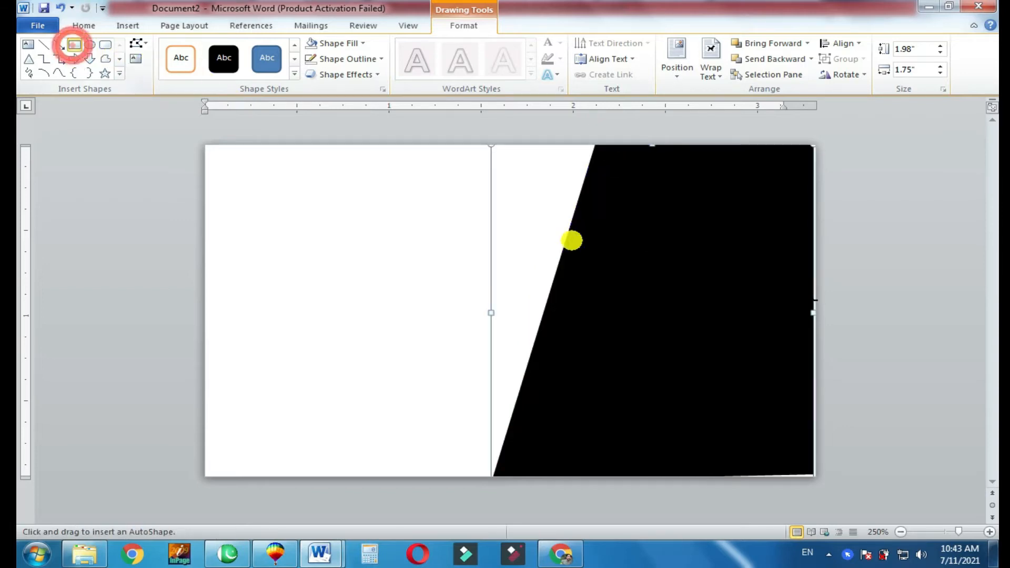
pyautogui.moveTo(811, 324); pyautogui.dragTo(494, 416)
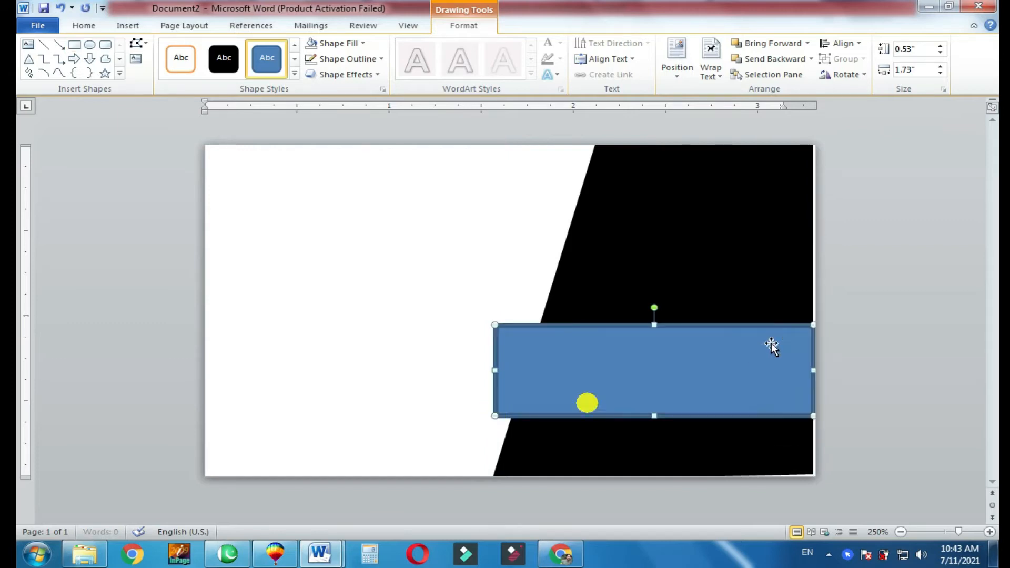
pyautogui.moveTo(725, 327); pyautogui.dragTo(729, 309)
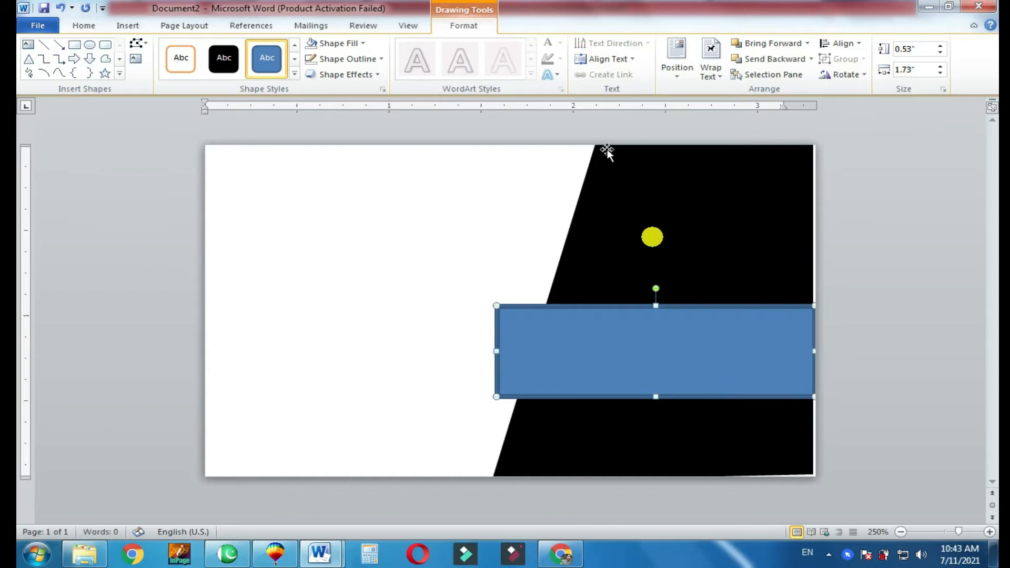
# - Remove the blue rectangle's outline, shift it slightly upward and enlarge its height to about 0.57"
pyautogui.click(379, 60)
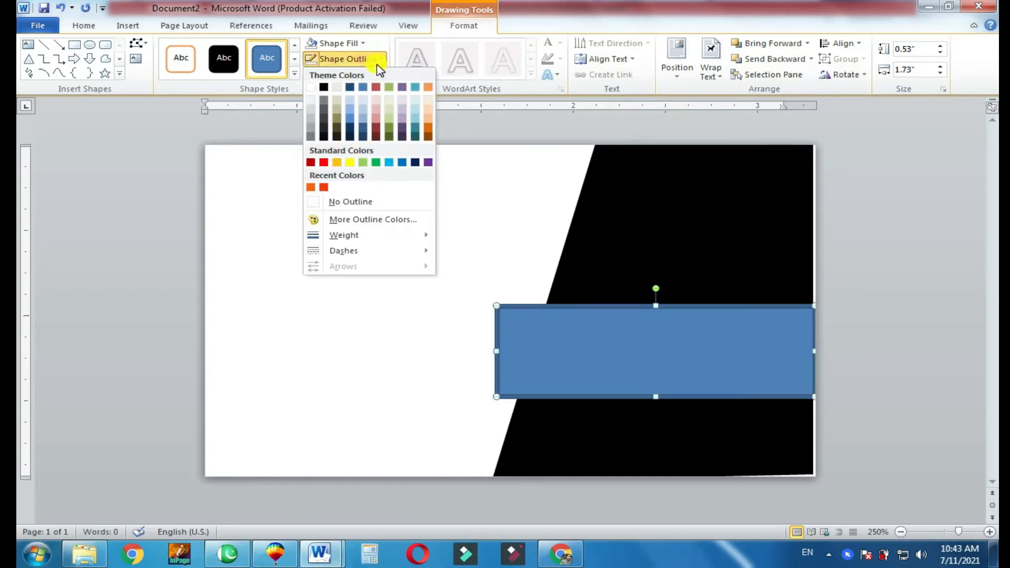
pyautogui.click(349, 202)
pyautogui.moveTo(649, 310); pyautogui.dragTo(648, 300)
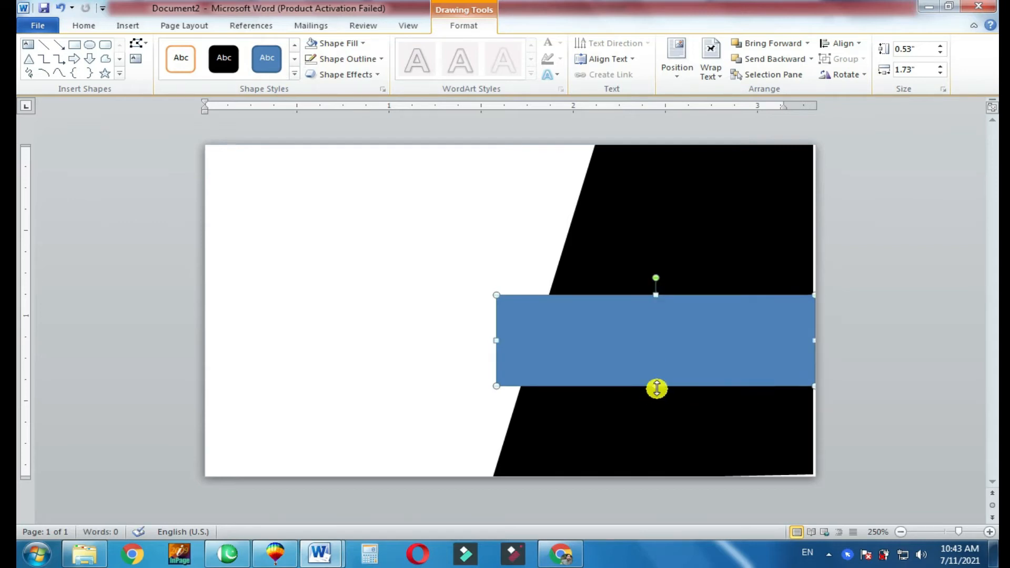
pyautogui.moveTo(655, 386); pyautogui.dragTo(654, 393)
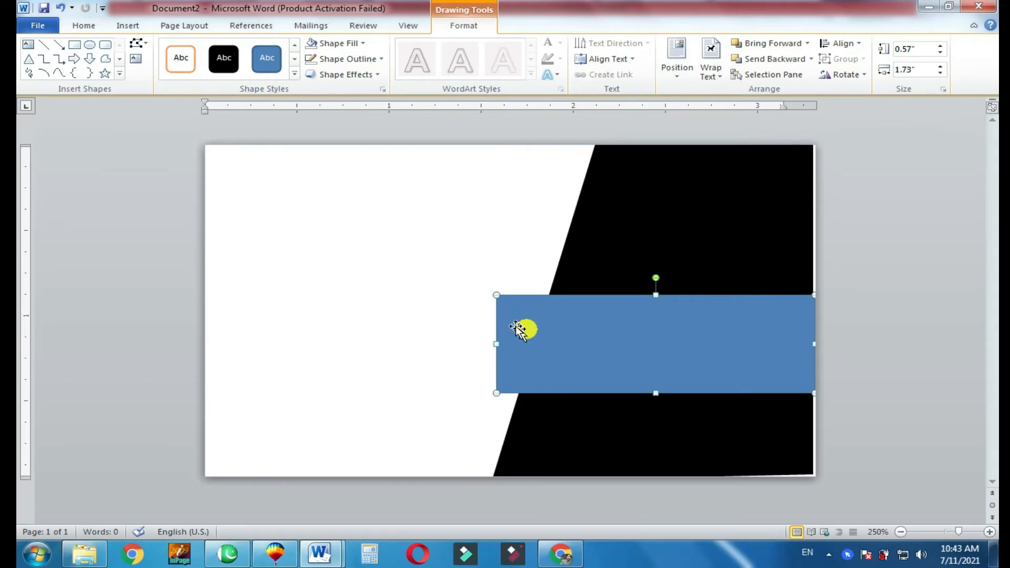
# - Try the two recently used orange and orange-red fills on the horizontal rectangle and keep the lighter orange
pyautogui.click(363, 44)
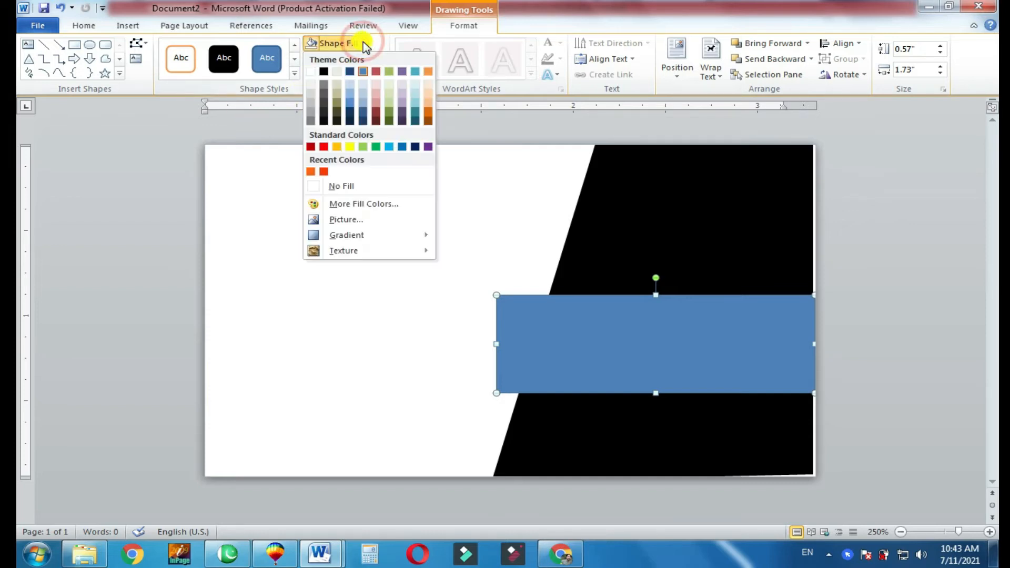
pyautogui.click(310, 171)
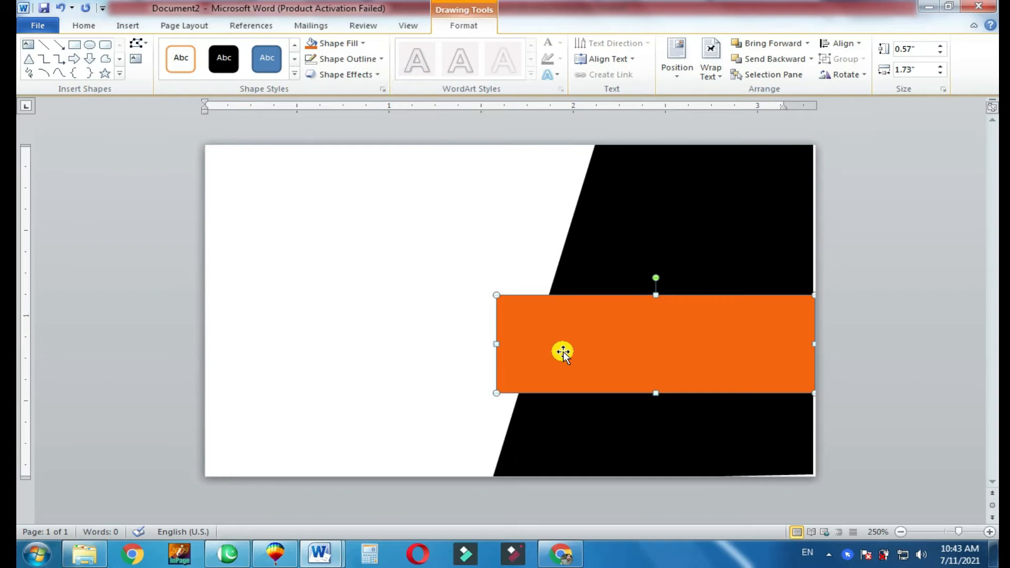
pyautogui.click(370, 44)
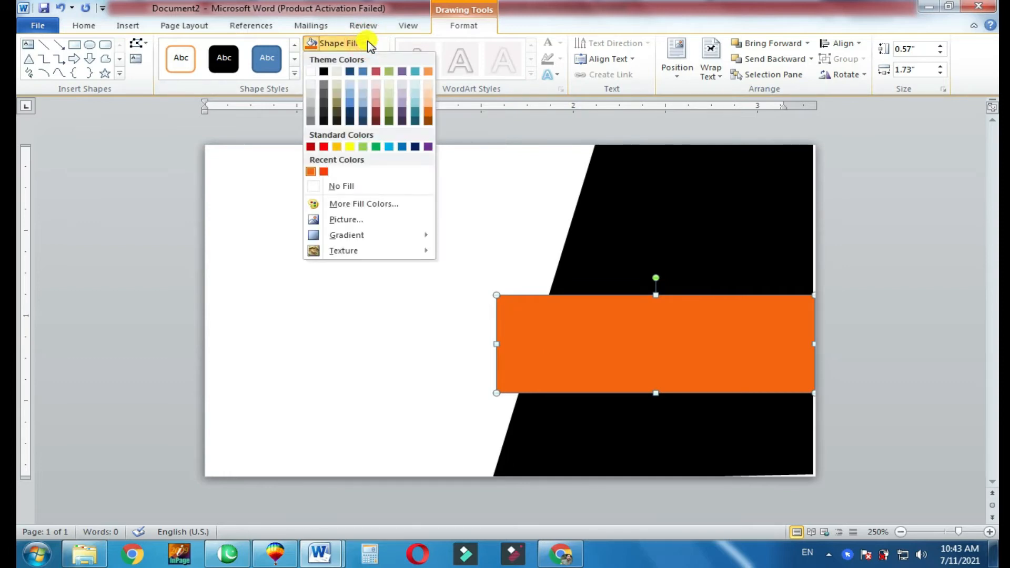
pyautogui.click(325, 172)
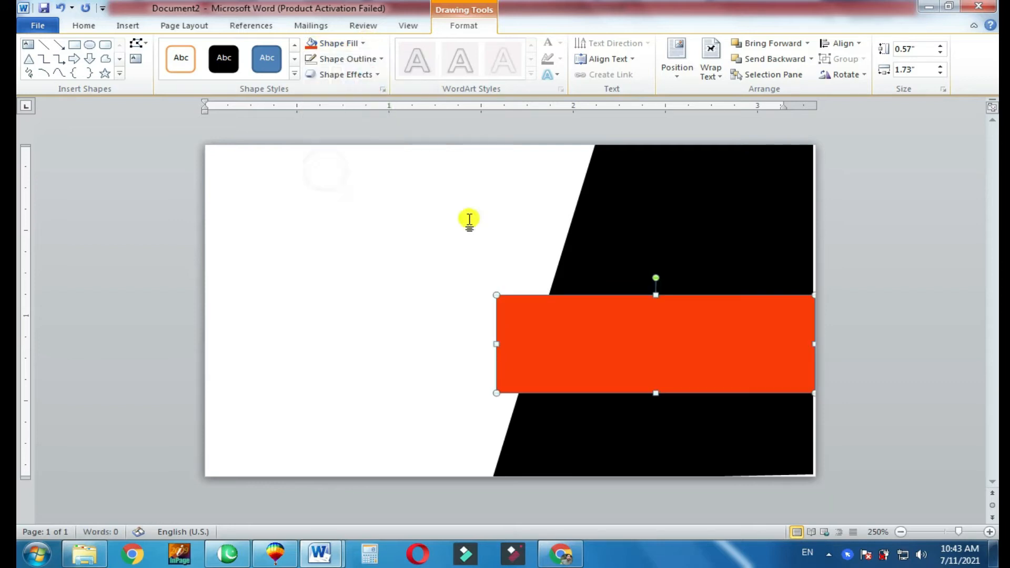
pyautogui.click(365, 42)
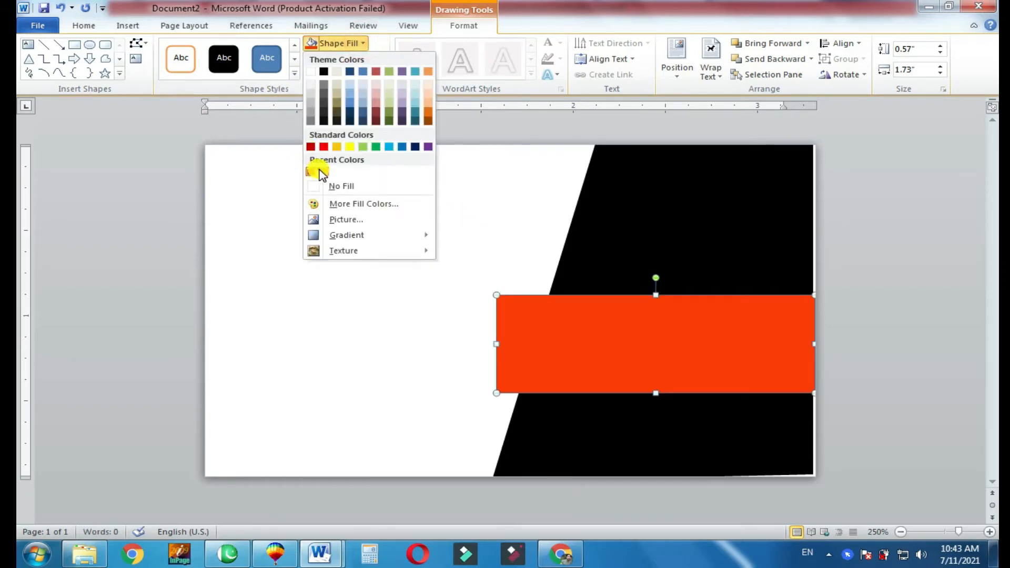
pyautogui.click(316, 172)
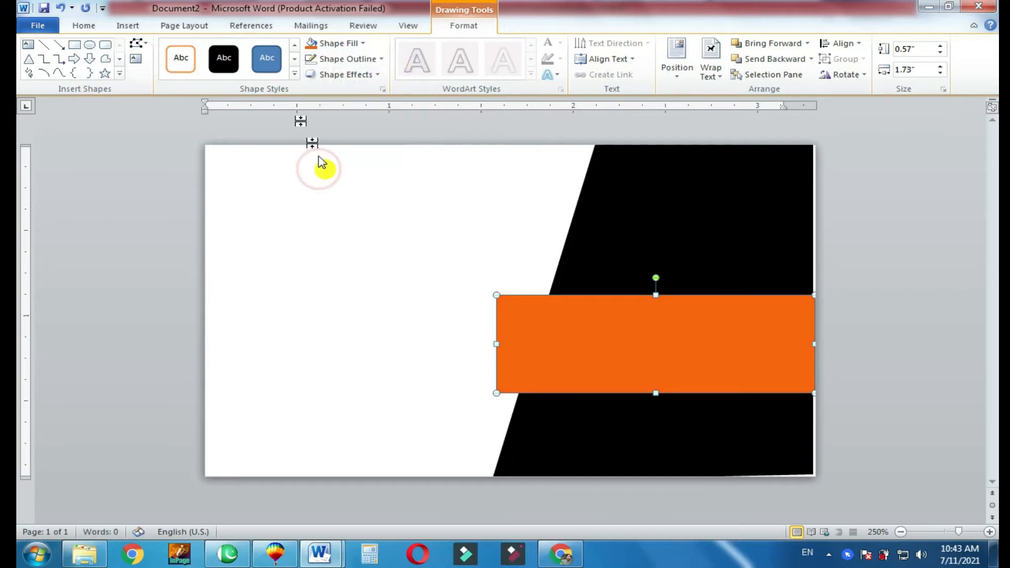
# - Draw a small rectangle about 0.12" high and 0.1" wide just below the orange band's left end
pyautogui.click(74, 45)
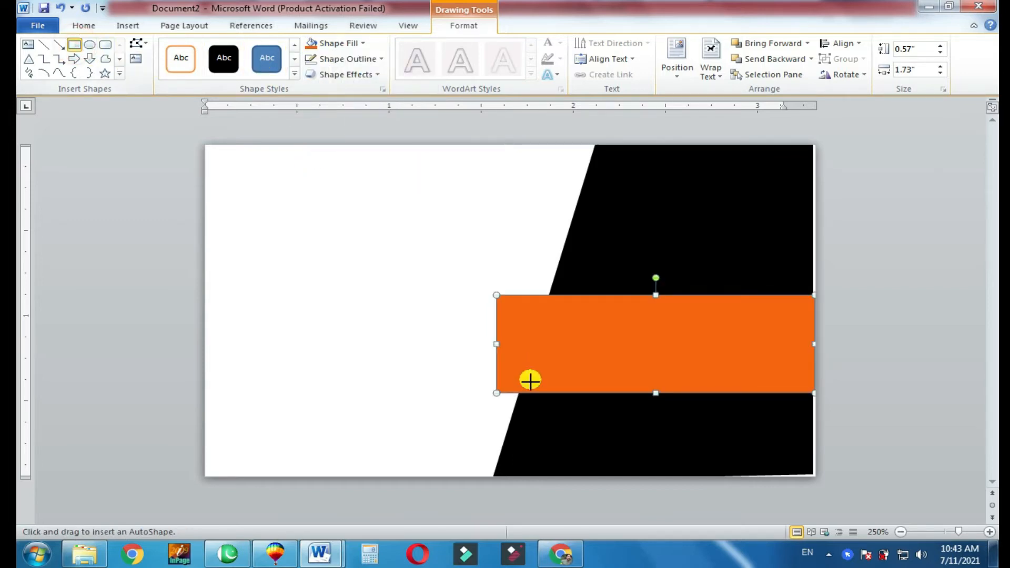
pyautogui.click(987, 532)
pyautogui.click(988, 531)
pyautogui.click(987, 532)
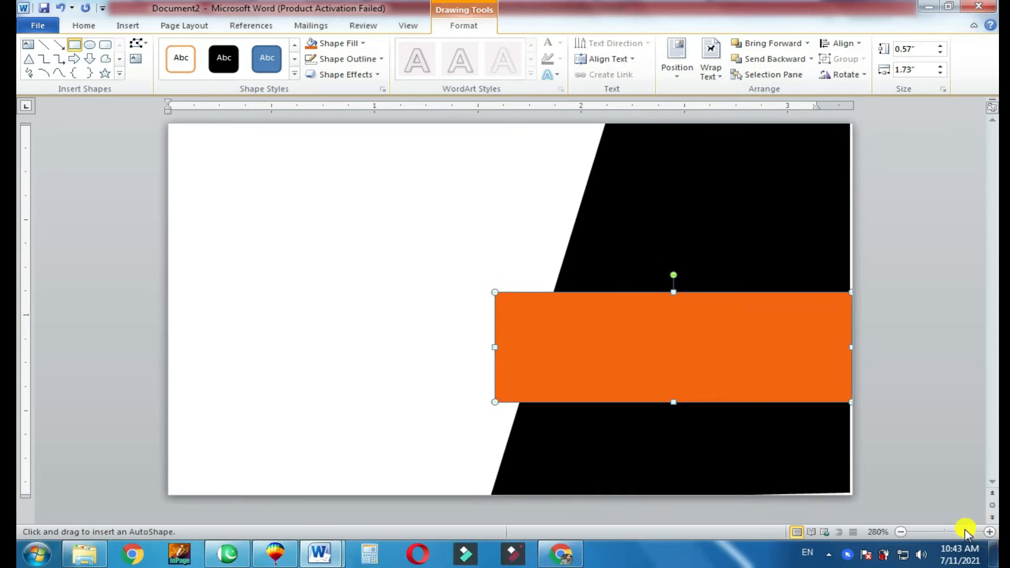
pyautogui.click(988, 532)
pyautogui.click(988, 531)
pyautogui.click(988, 532)
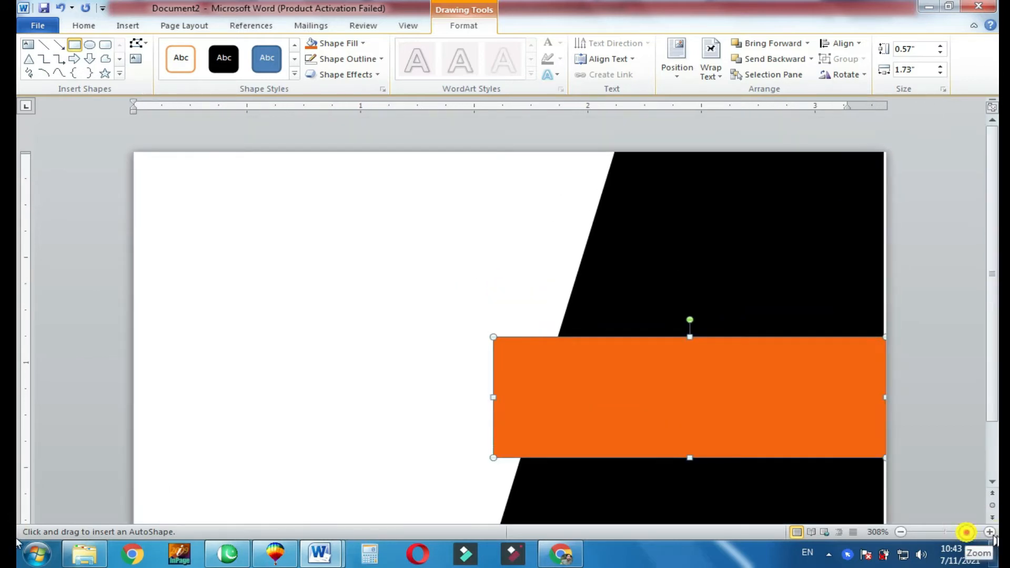
pyautogui.moveTo(965, 532); pyautogui.dragTo(997, 534)
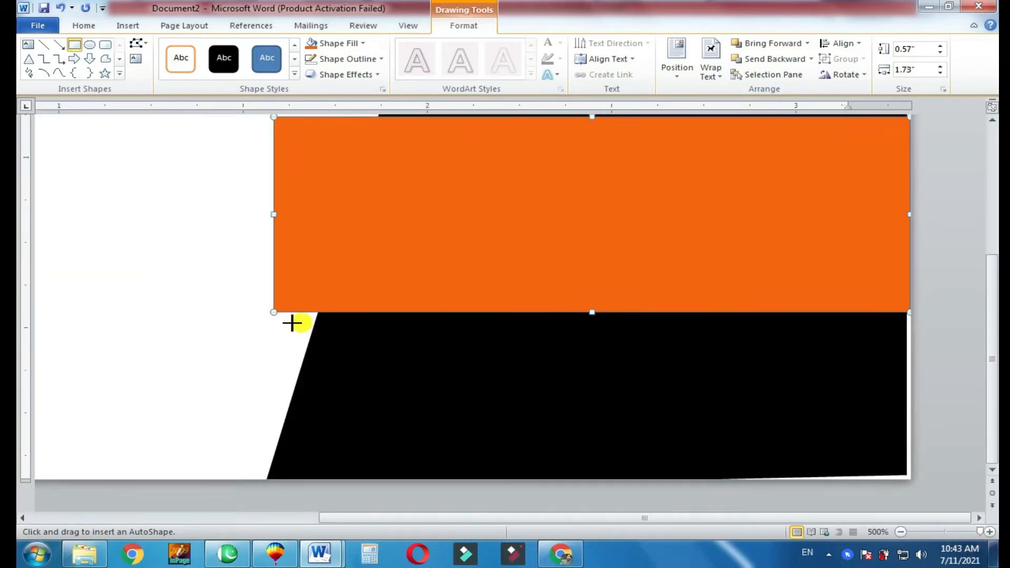
pyautogui.moveTo(293, 310); pyautogui.dragTo(332, 352)
# - Remove the small blue rectangle's outline and move it flush against the orange band's lower left corner
pyautogui.click(380, 59)
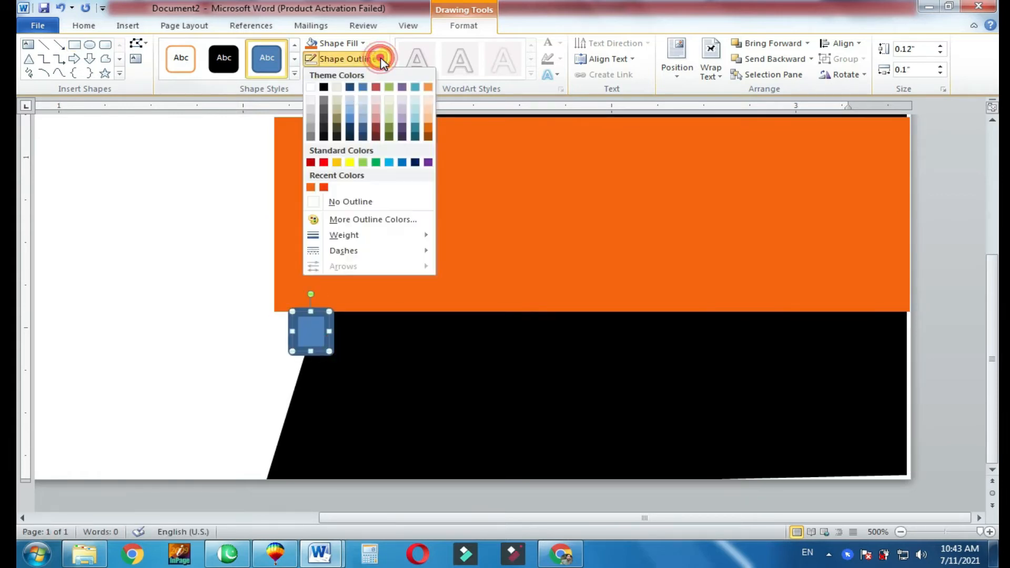
pyautogui.click(325, 206)
pyautogui.moveTo(310, 329); pyautogui.dragTo(295, 330)
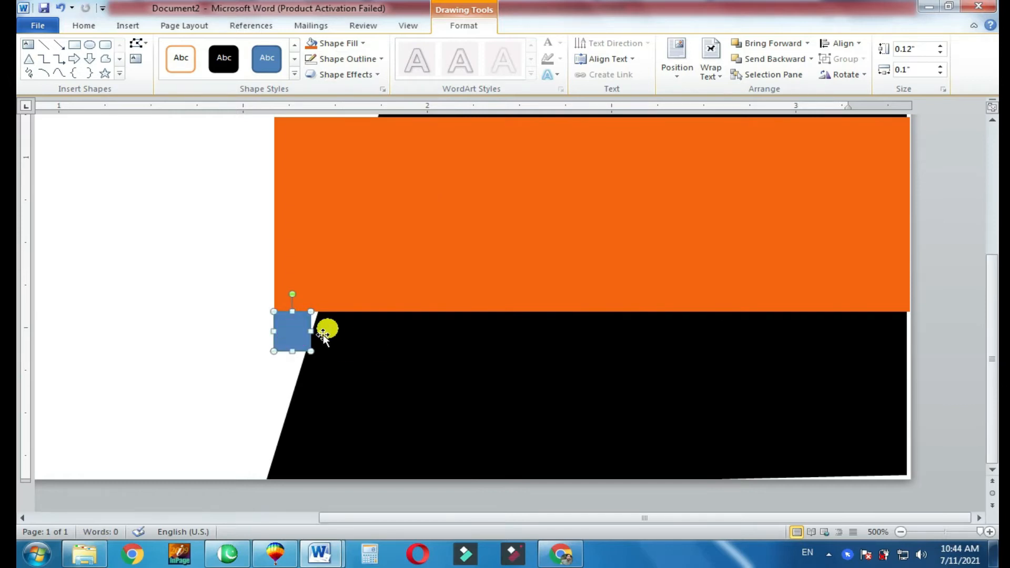
# - Edit the small rectangle's points into a downward-pointing triangle about 0.13" wide, with one side following the black panel's slanted edge
pyautogui.rightClick(305, 334)
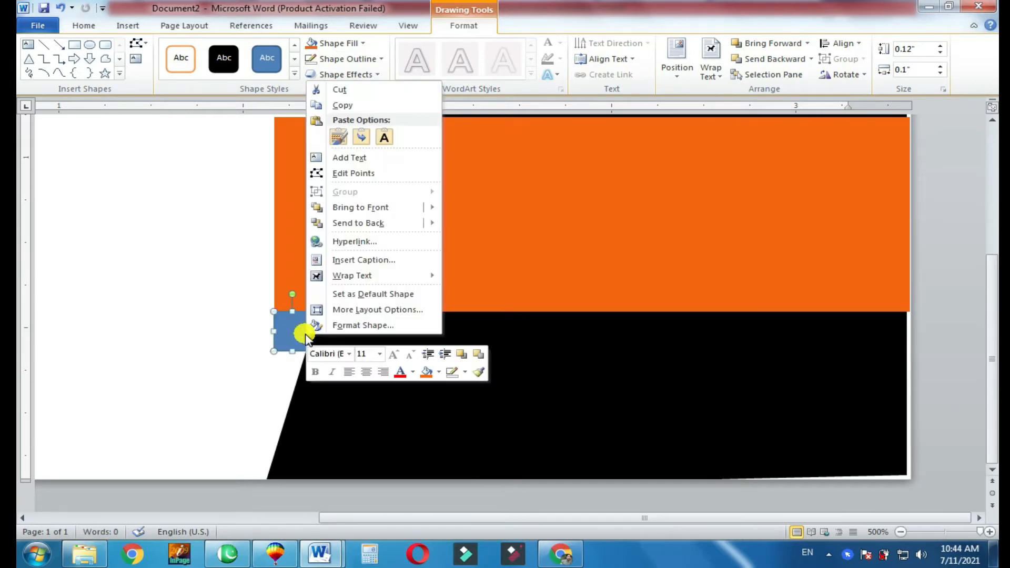
pyautogui.click(331, 169)
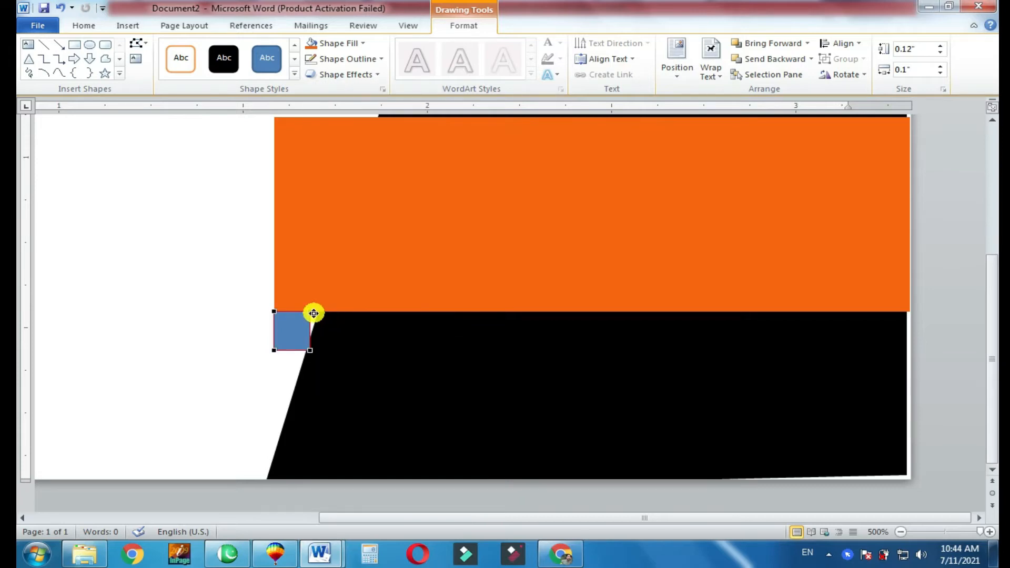
pyautogui.moveTo(314, 313); pyautogui.dragTo(320, 312)
pyautogui.moveTo(273, 351); pyautogui.dragTo(308, 350)
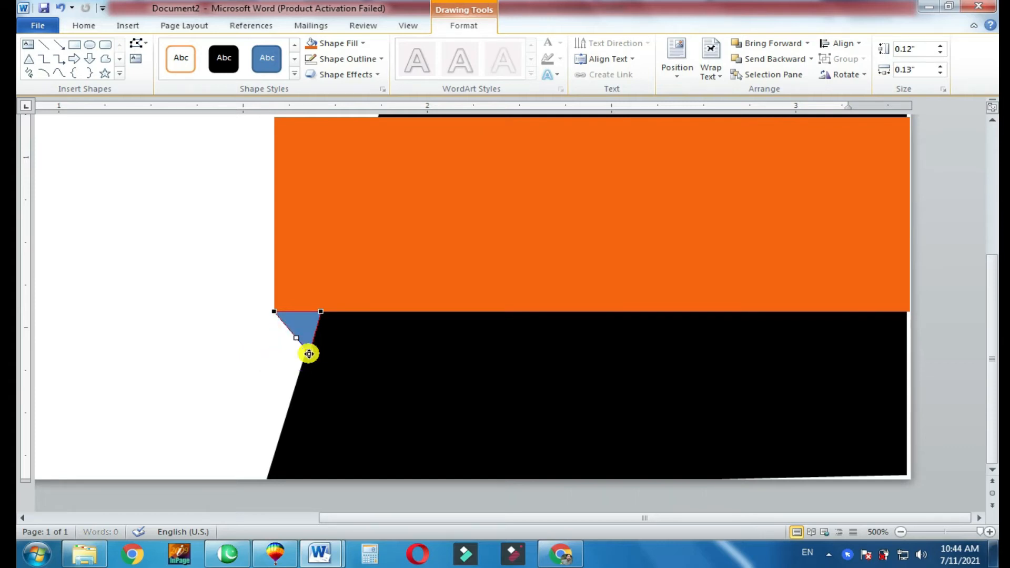
# - Fill the small blue triangle below the orange band with the recently used orange-red
pyautogui.click(292, 322)
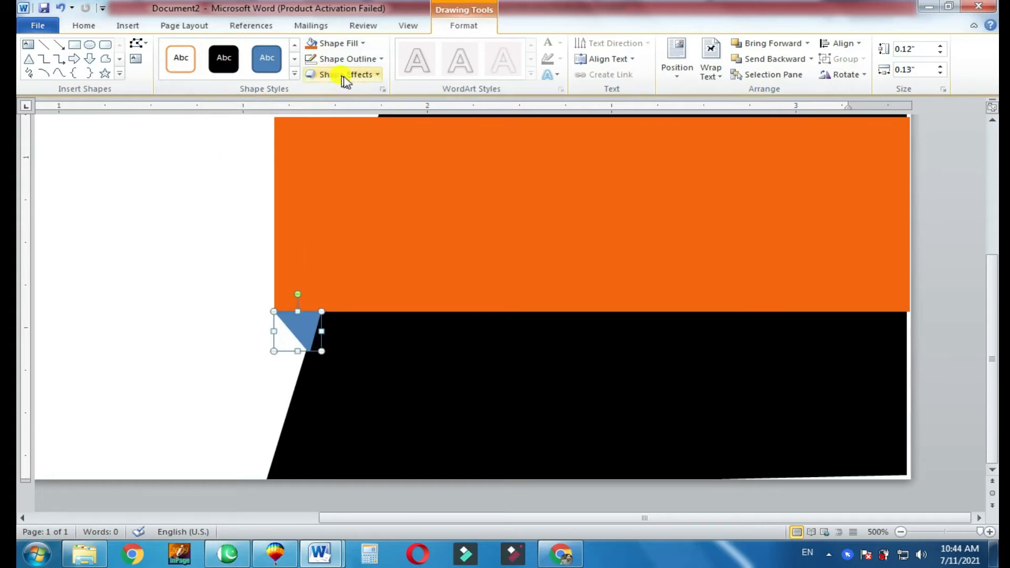
pyautogui.click(362, 42)
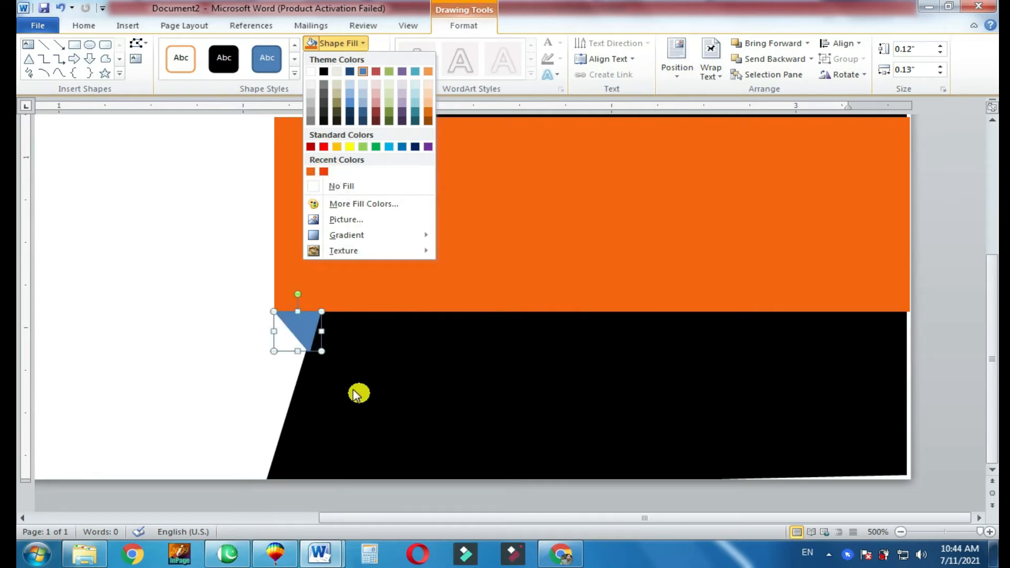
pyautogui.click(324, 171)
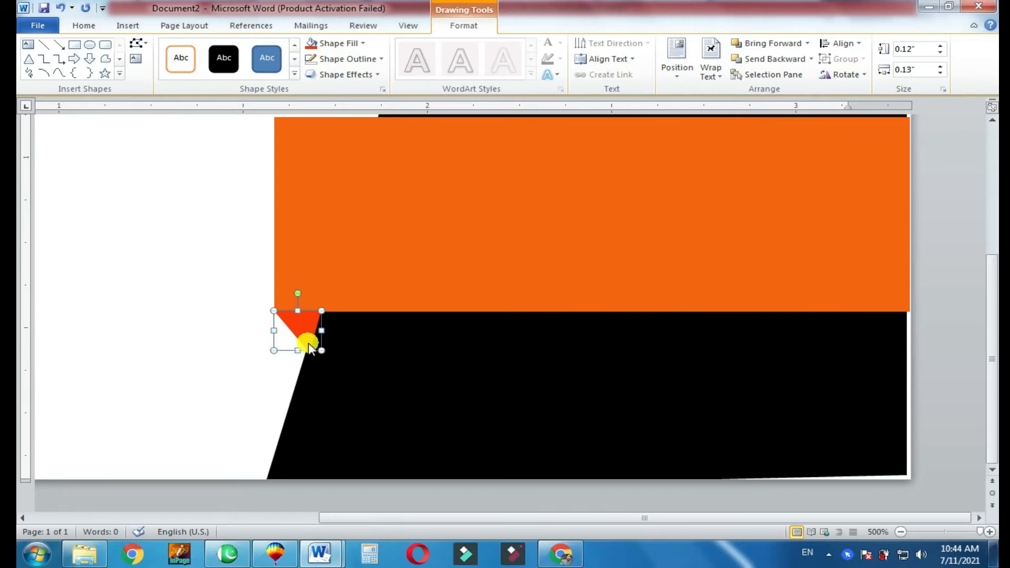
# - Adjust the orange-red triangle's bottom point slightly left so its tip meets the black panel's slanted edge, undoing the stray extra point
pyautogui.rightClick(310, 347)
pyautogui.click(347, 182)
pyautogui.click(303, 347)
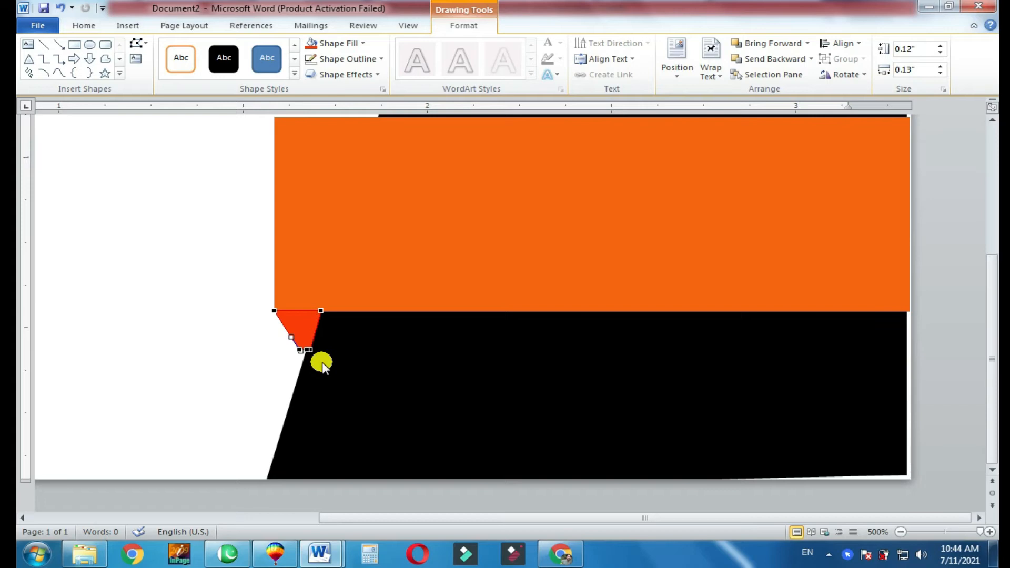
pyautogui.hotkey('ctrl', 'z')
pyautogui.moveTo(312, 351); pyautogui.dragTo(306, 352)
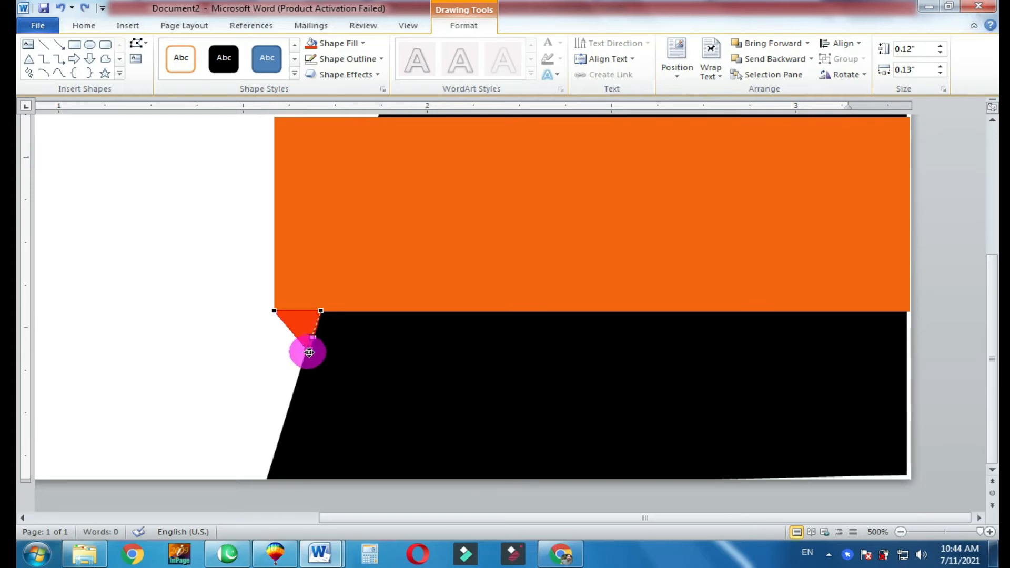
pyautogui.click(368, 404)
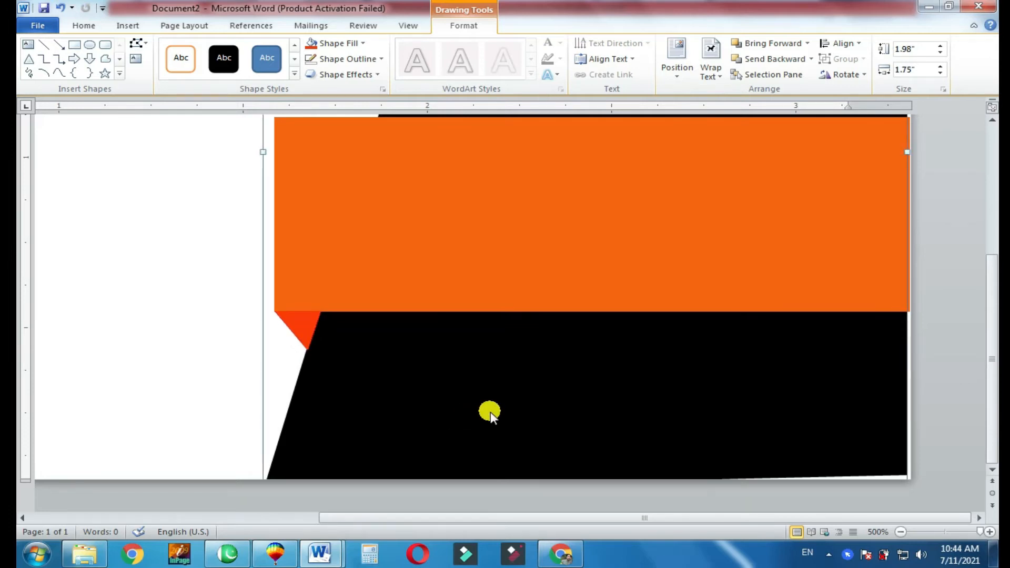
pyautogui.click(946, 527)
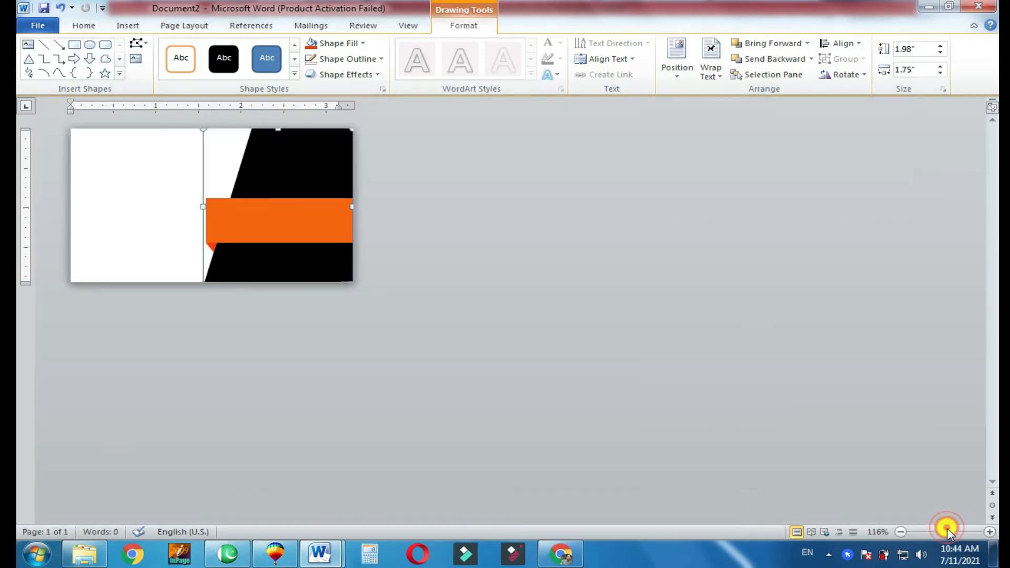